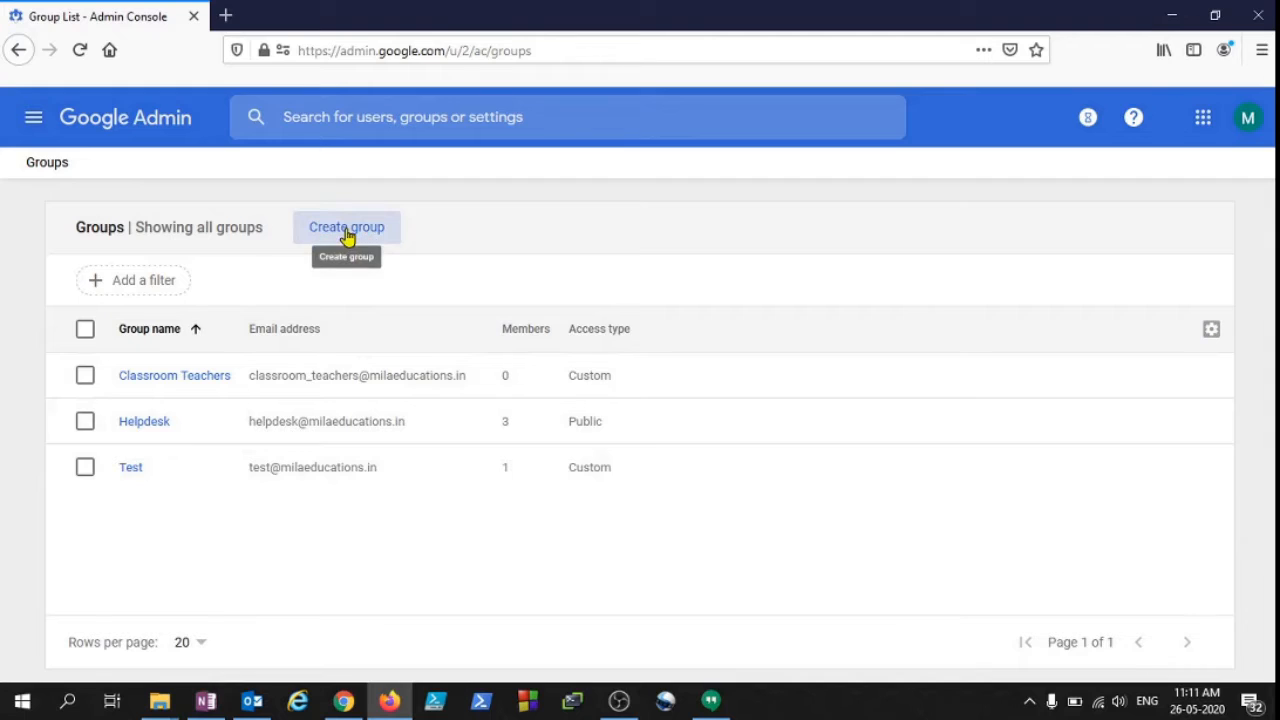
- Start a new group named TestGroup3 with the description Sample and the group email prefix testgroup3
{"action": "left_click", "coordinate": [347, 231]}
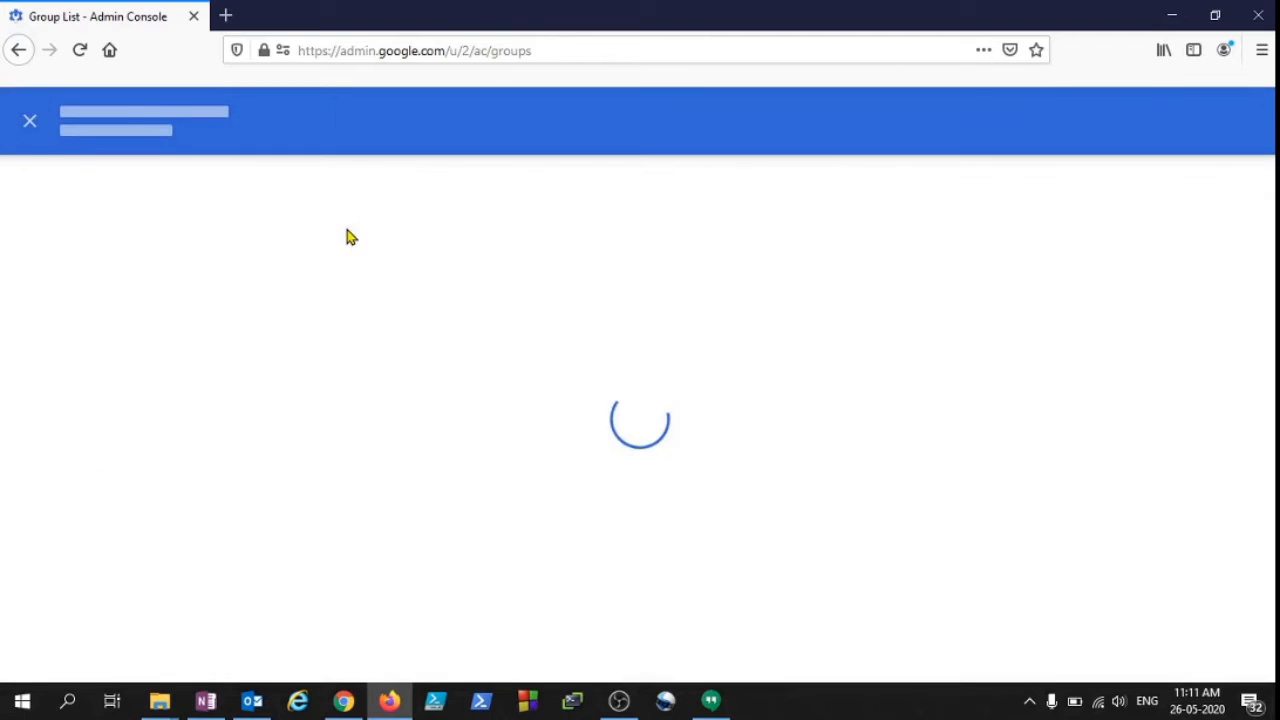
{"action": "left_click", "coordinate": [449, 284]}
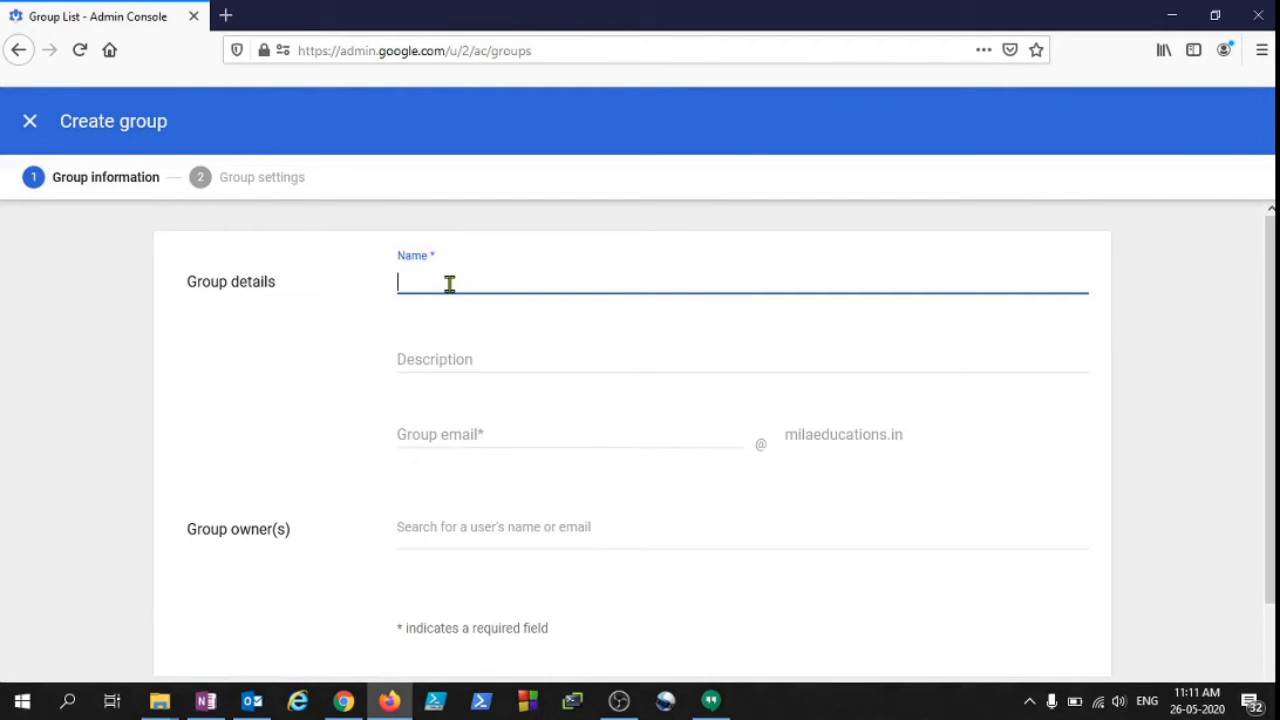
{"action": "type", "text": "TestGroup3"}
{"action": "left_click", "coordinate": [463, 357]}
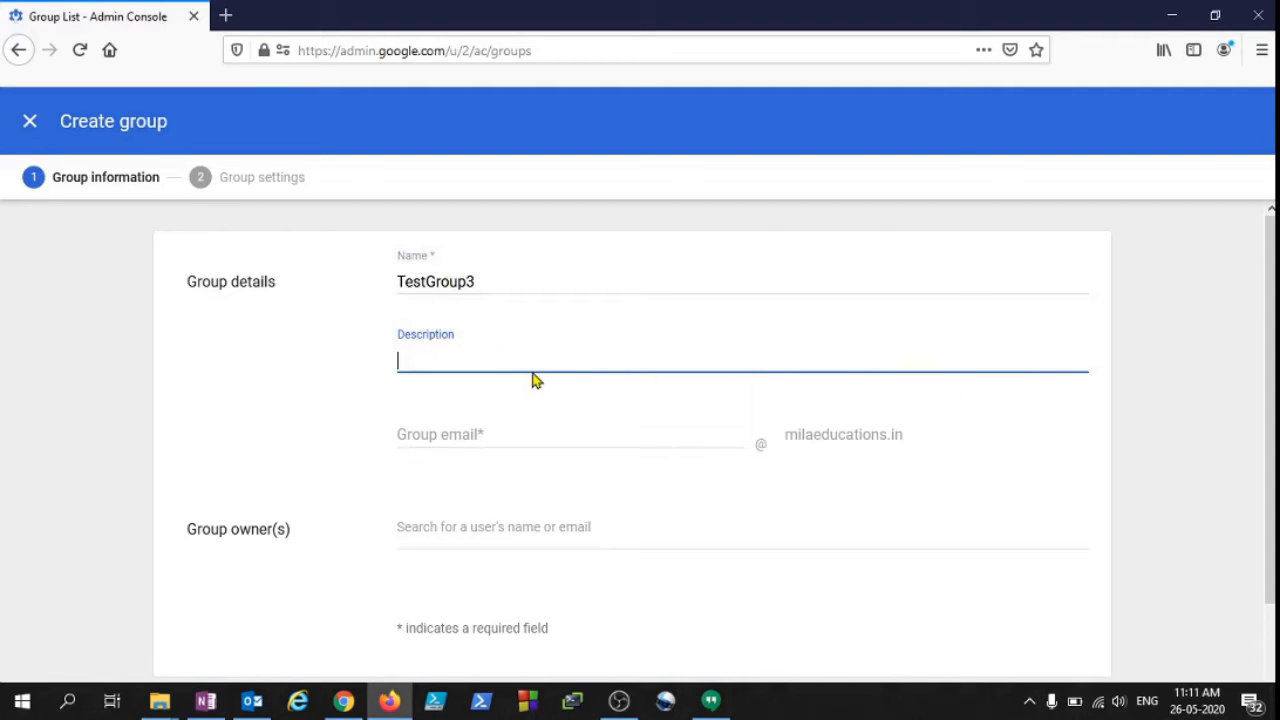
{"action": "type", "text": "Sample"}
{"action": "left_click", "coordinate": [479, 431]}
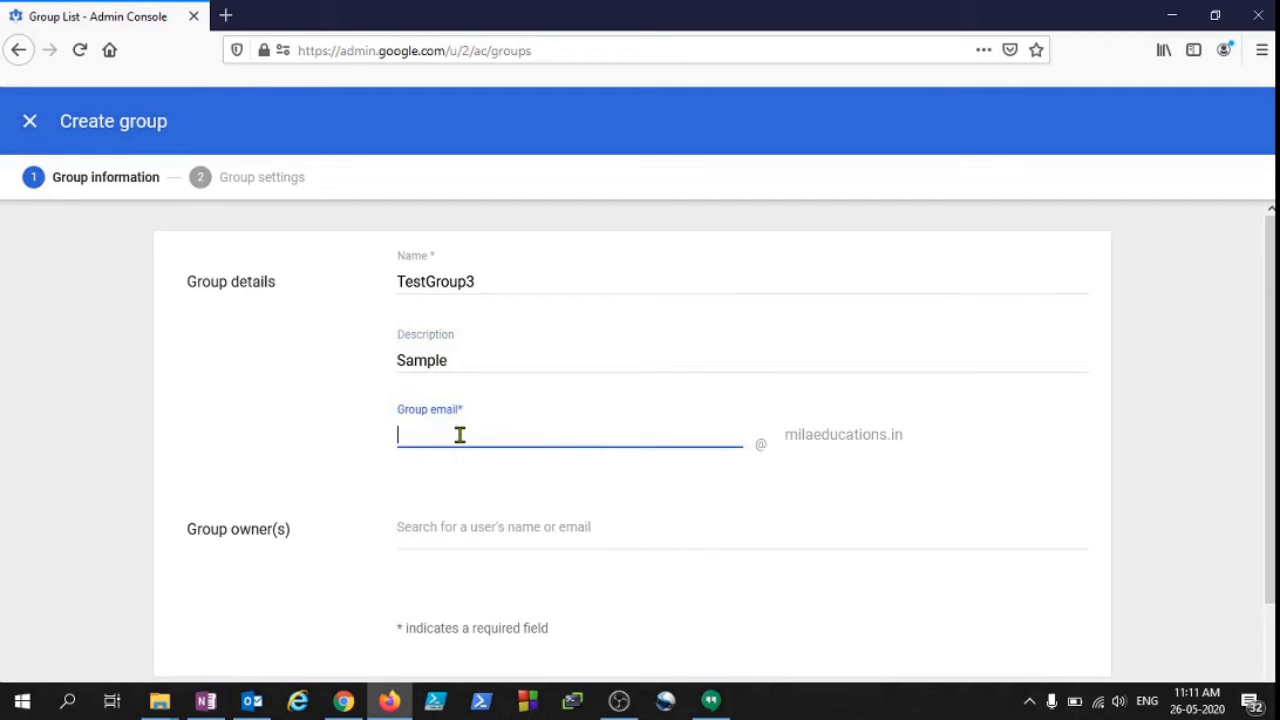
{"action": "type", "text": "test"}
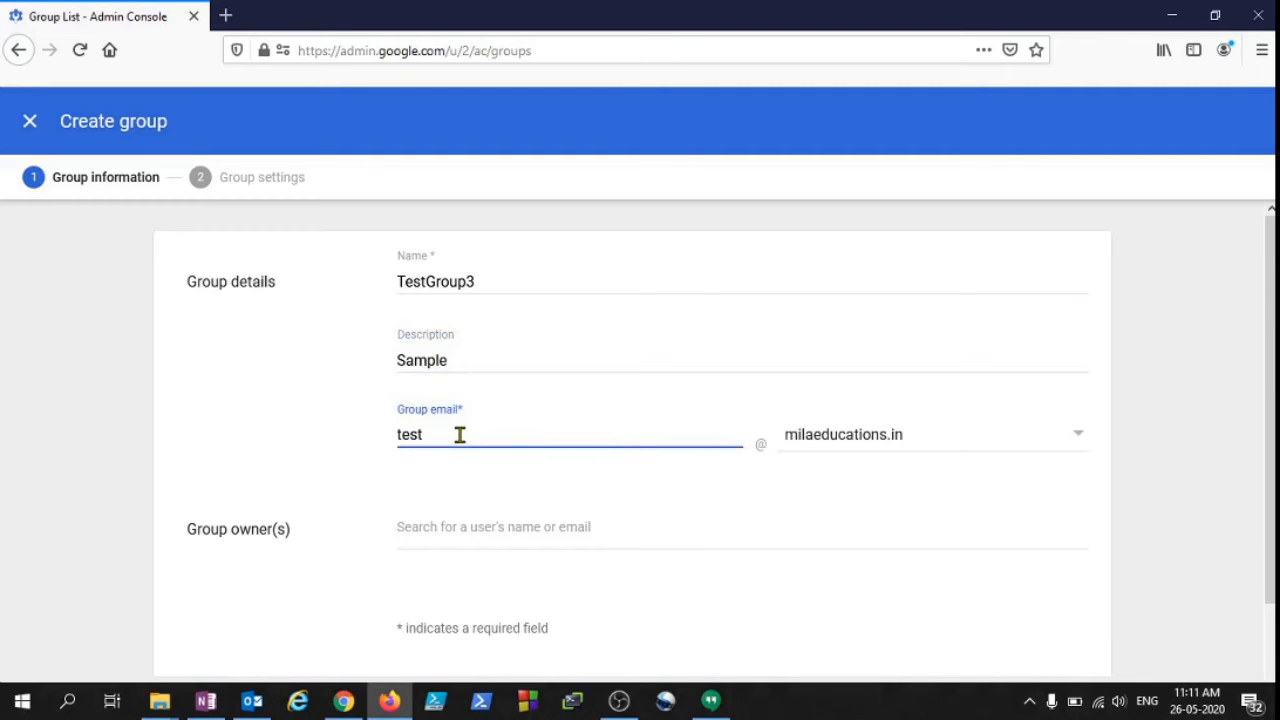
{"action": "type", "text": "group3"}
- Assign the organisation's admin account as the group owner and continue to the group settings
{"action": "scroll", "coordinate": [474, 497], "scroll_direction": "down", "scroll_amount": 2}
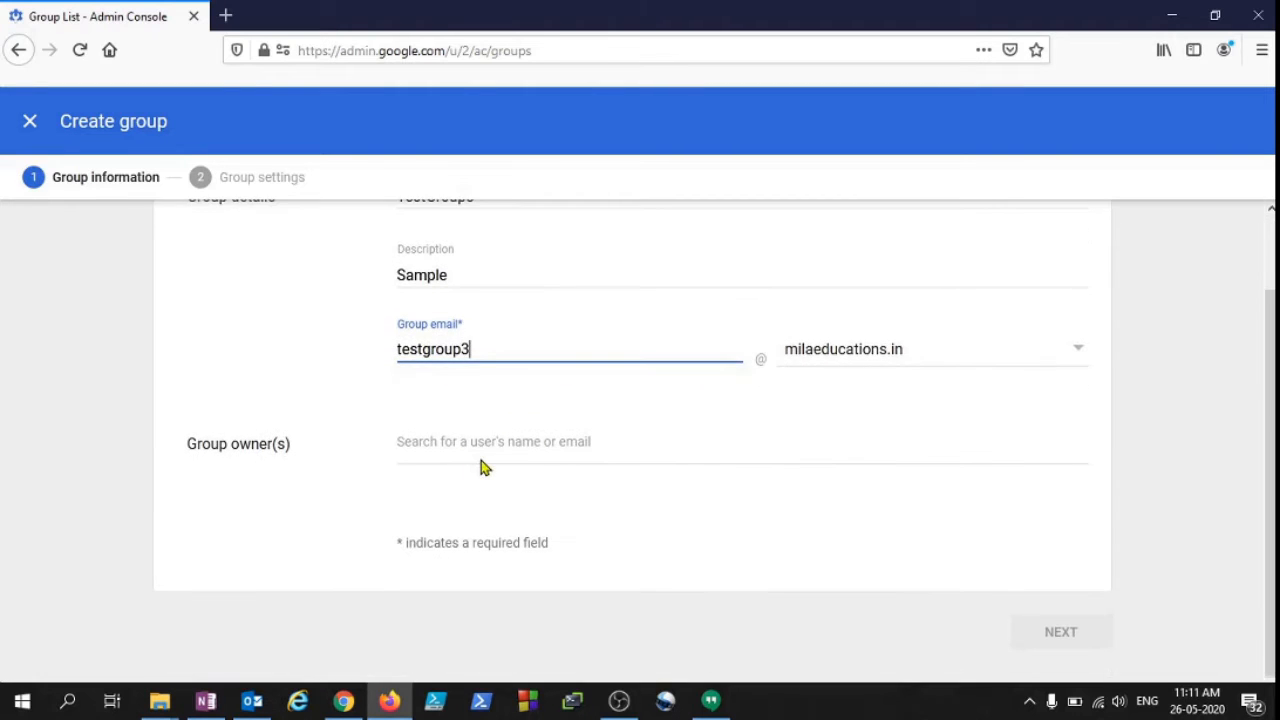
{"action": "left_click", "coordinate": [481, 455]}
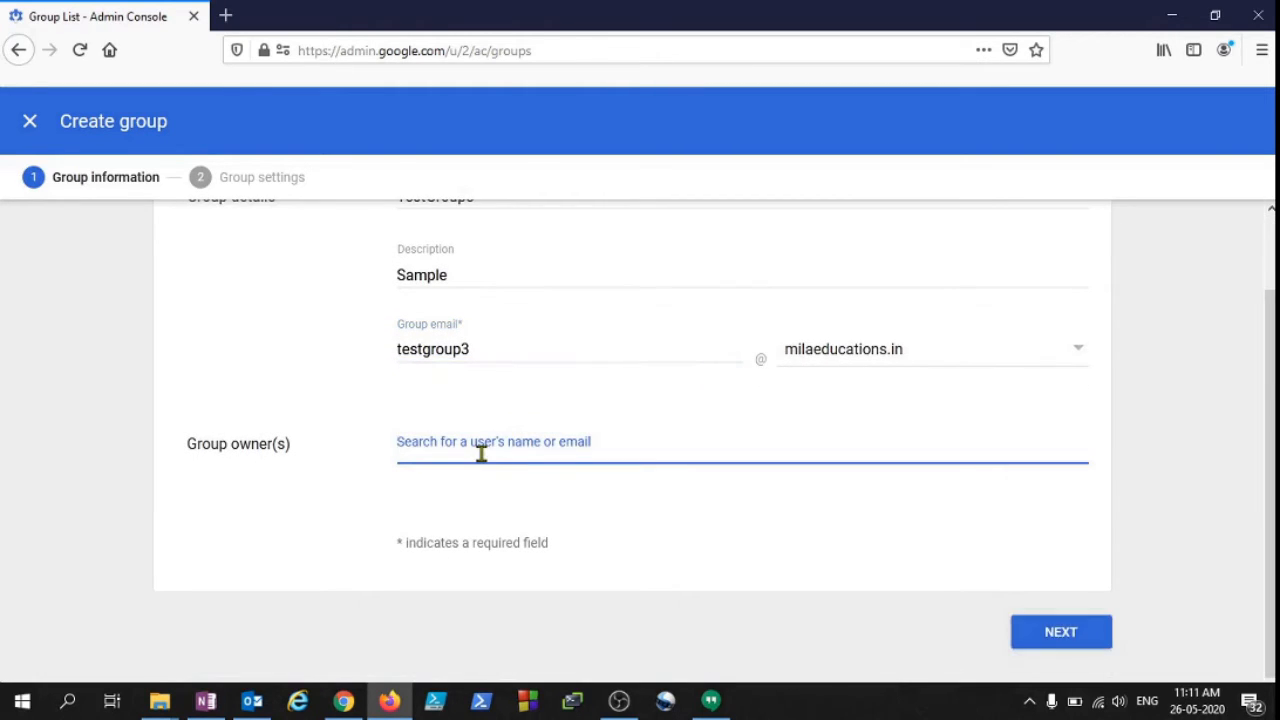
{"action": "type", "text": "tset"}
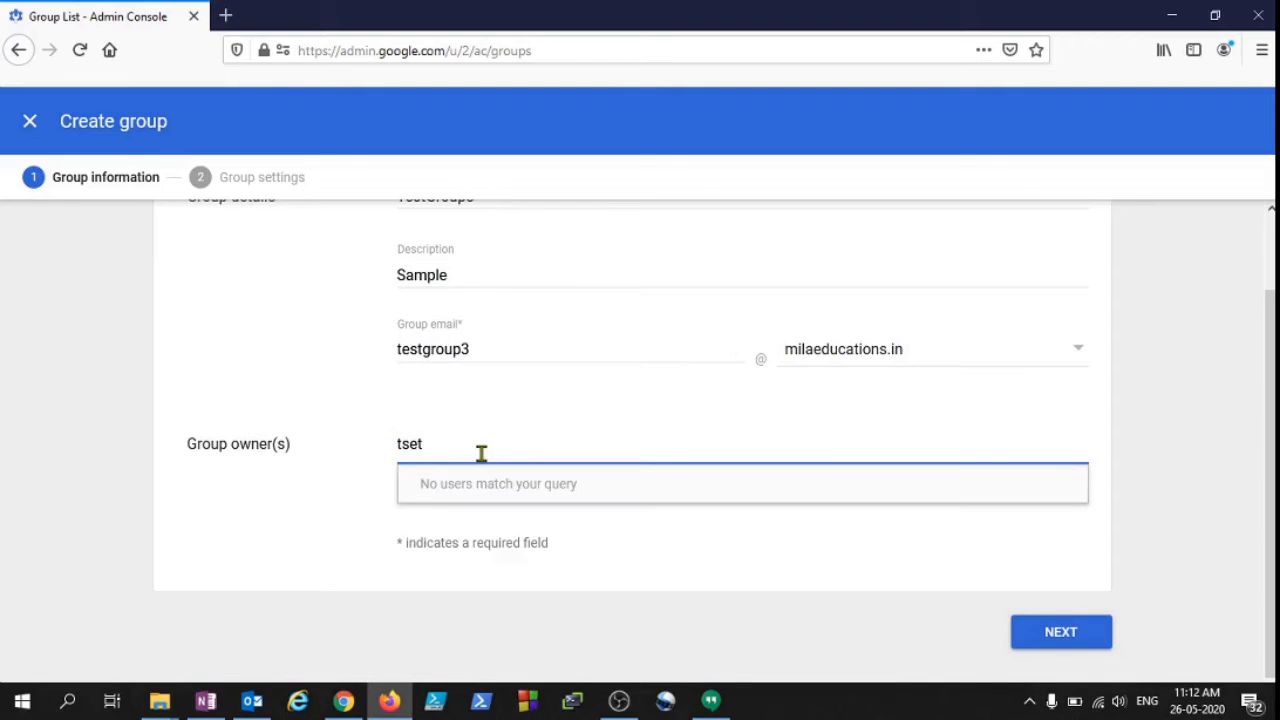
{"action": "key", "text": "BackSpace"}
{"action": "key", "text": "BackSpace"}
{"action": "key", "text": "BackSpace"}
{"action": "key", "text": "BackSpace"}
{"action": "type", "text": "admin"}
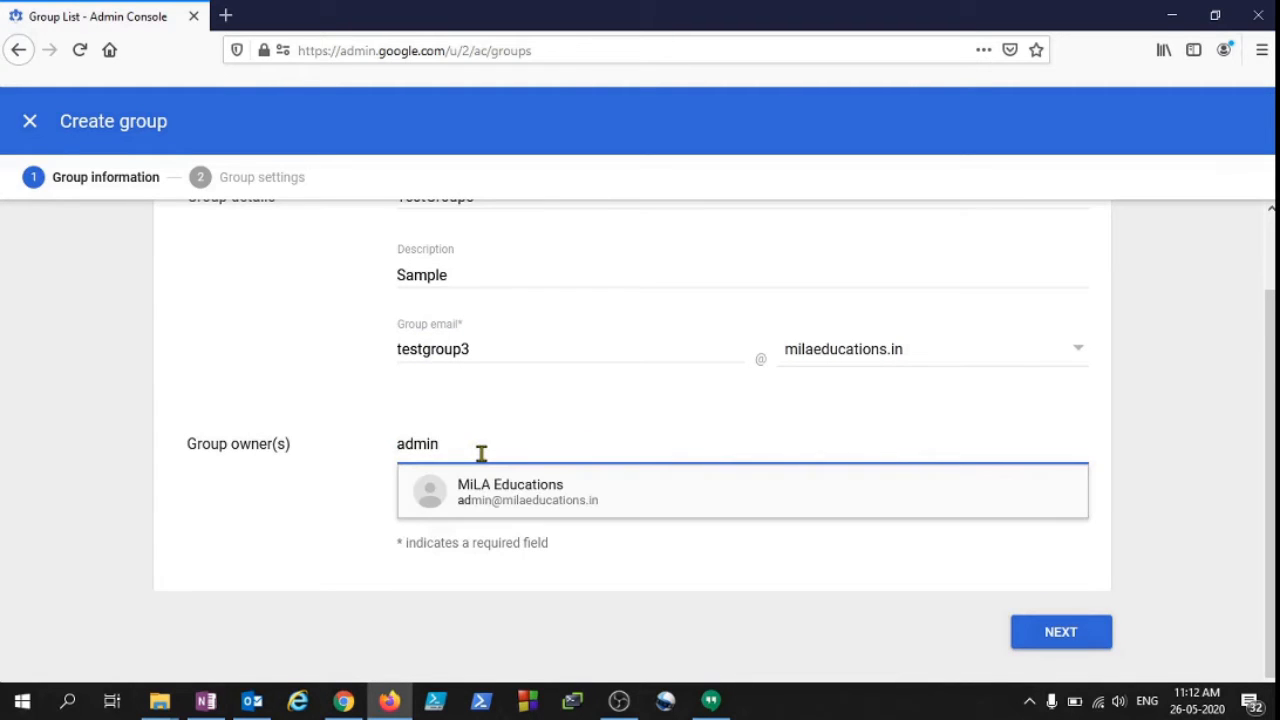
{"action": "left_click", "coordinate": [506, 490]}
{"action": "scroll", "coordinate": [614, 553], "scroll_direction": "up", "scroll_amount": 2}
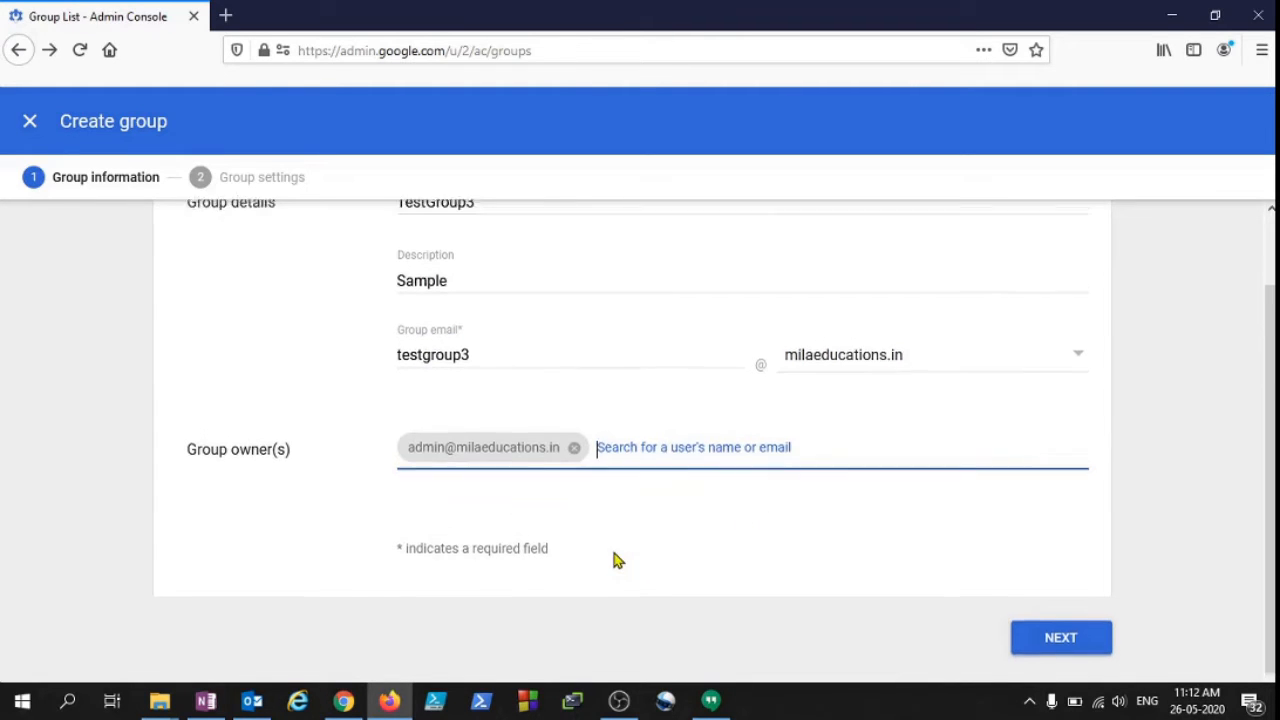
{"action": "scroll", "coordinate": [898, 525], "scroll_direction": "down", "scroll_amount": 2}
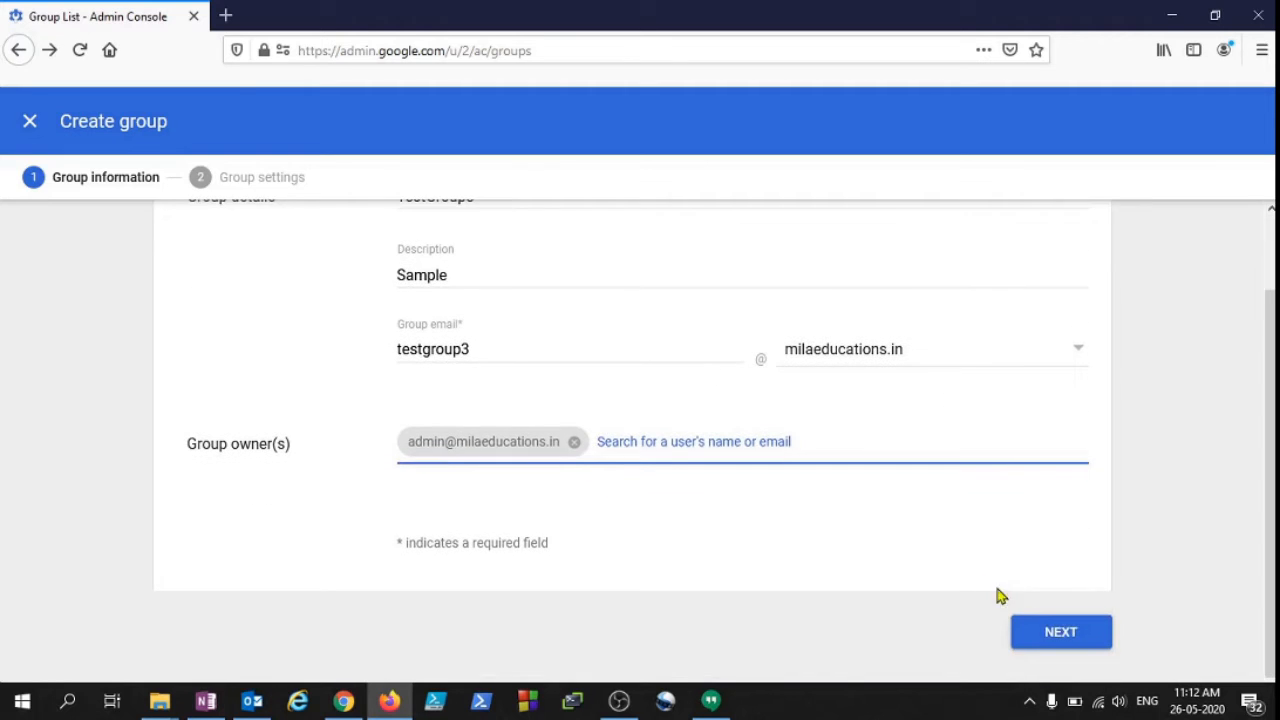
{"action": "left_click", "coordinate": [1070, 642]}
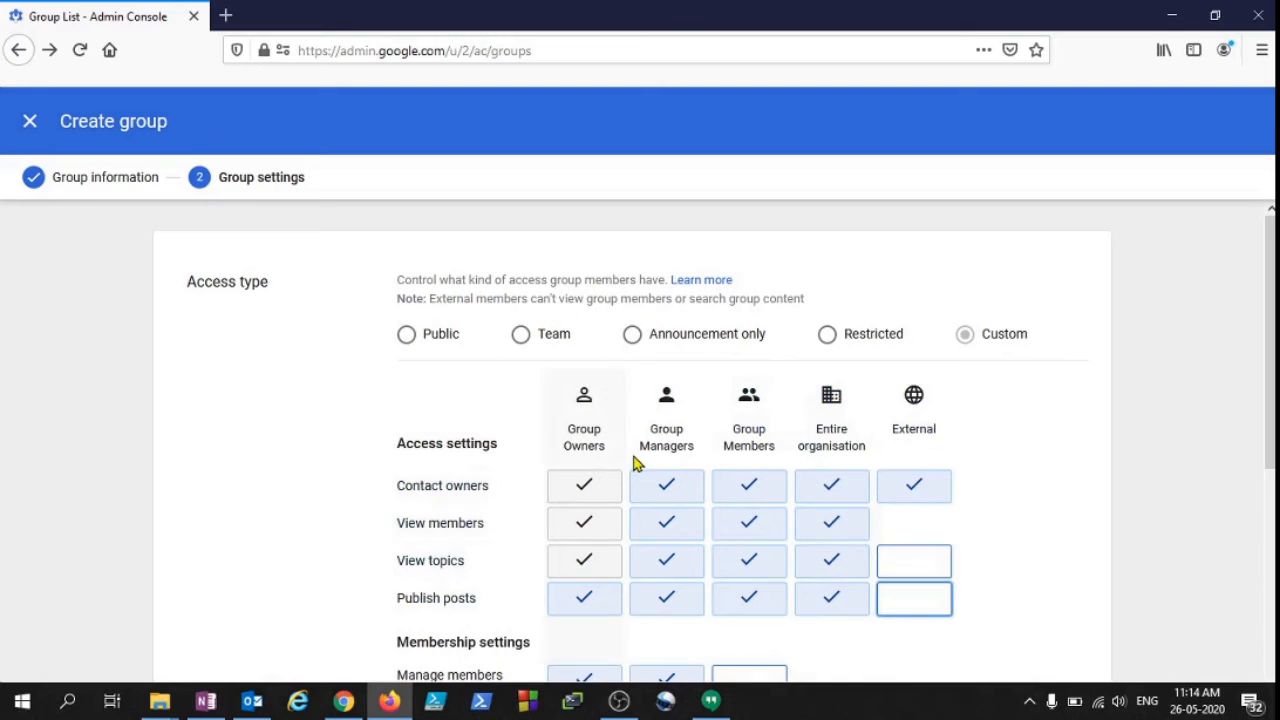
- Set who can join the group to "Anyone in the organisation can ask" and create the group
{"action": "scroll", "coordinate": [486, 528], "scroll_direction": "down", "scroll_amount": 2}
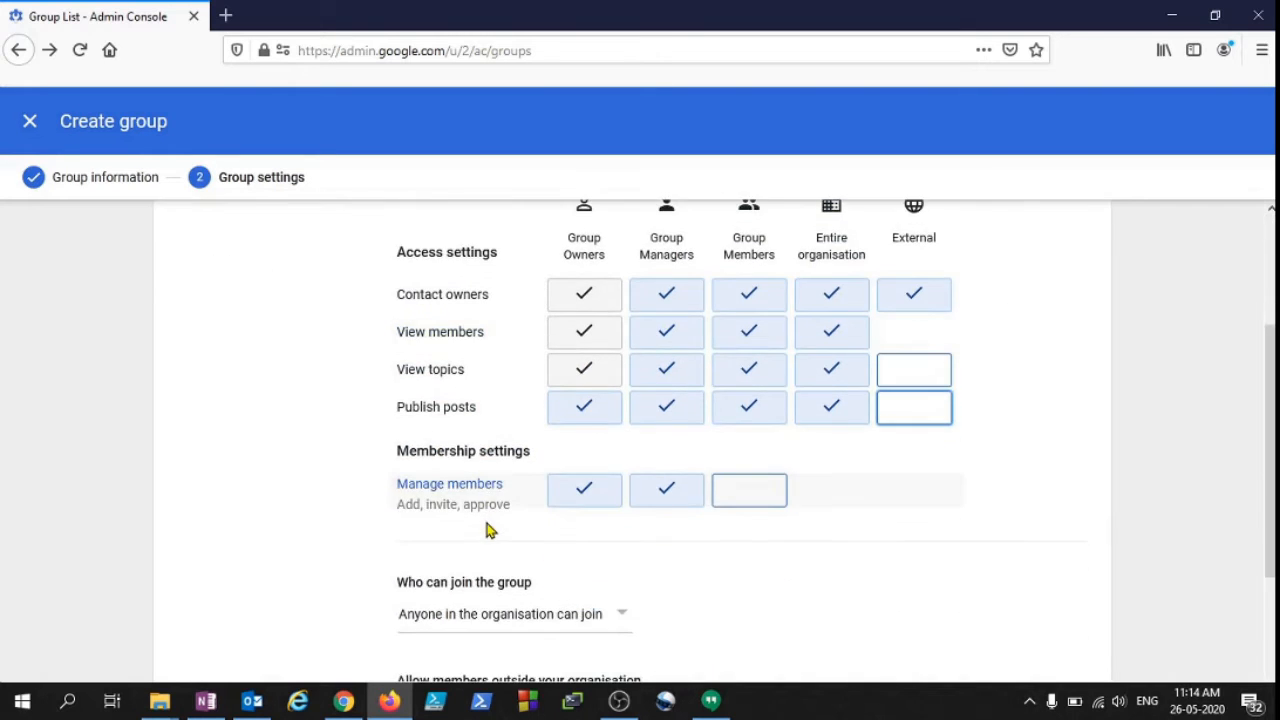
{"action": "scroll", "coordinate": [486, 529], "scroll_direction": "down", "scroll_amount": 1}
{"action": "scroll", "coordinate": [546, 486], "scroll_direction": "down", "scroll_amount": 2}
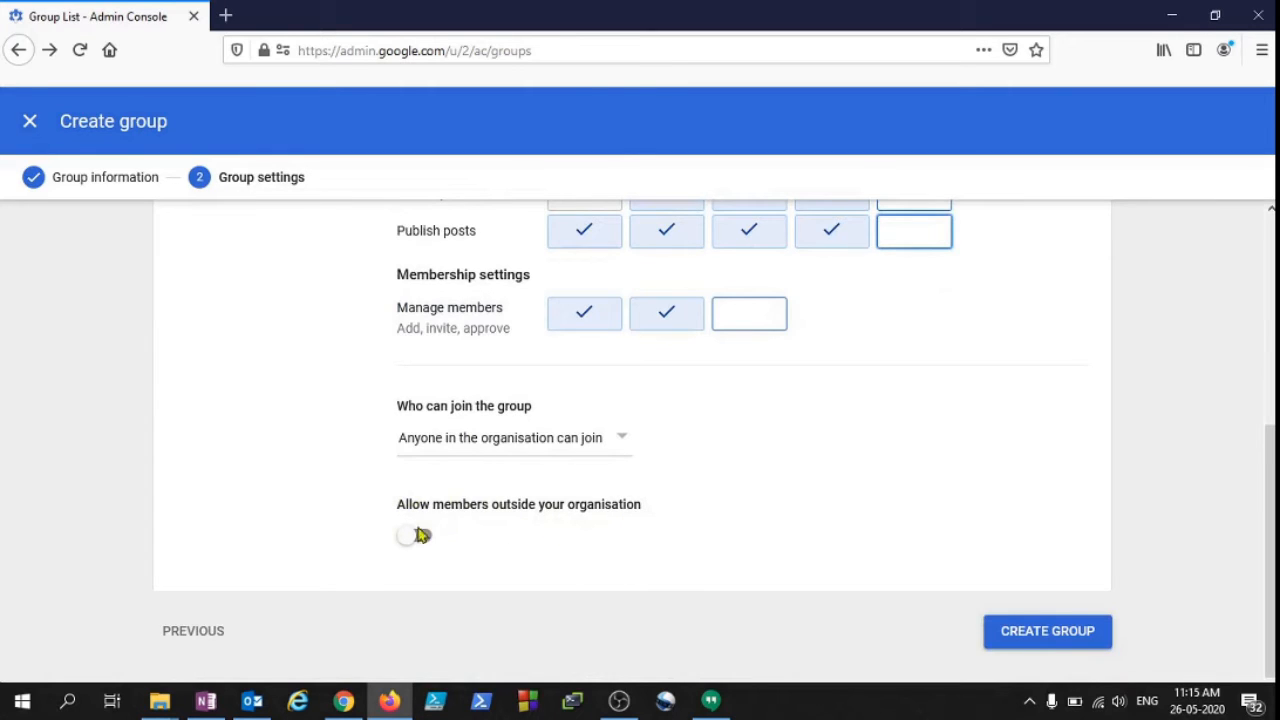
{"action": "left_click", "coordinate": [472, 438]}
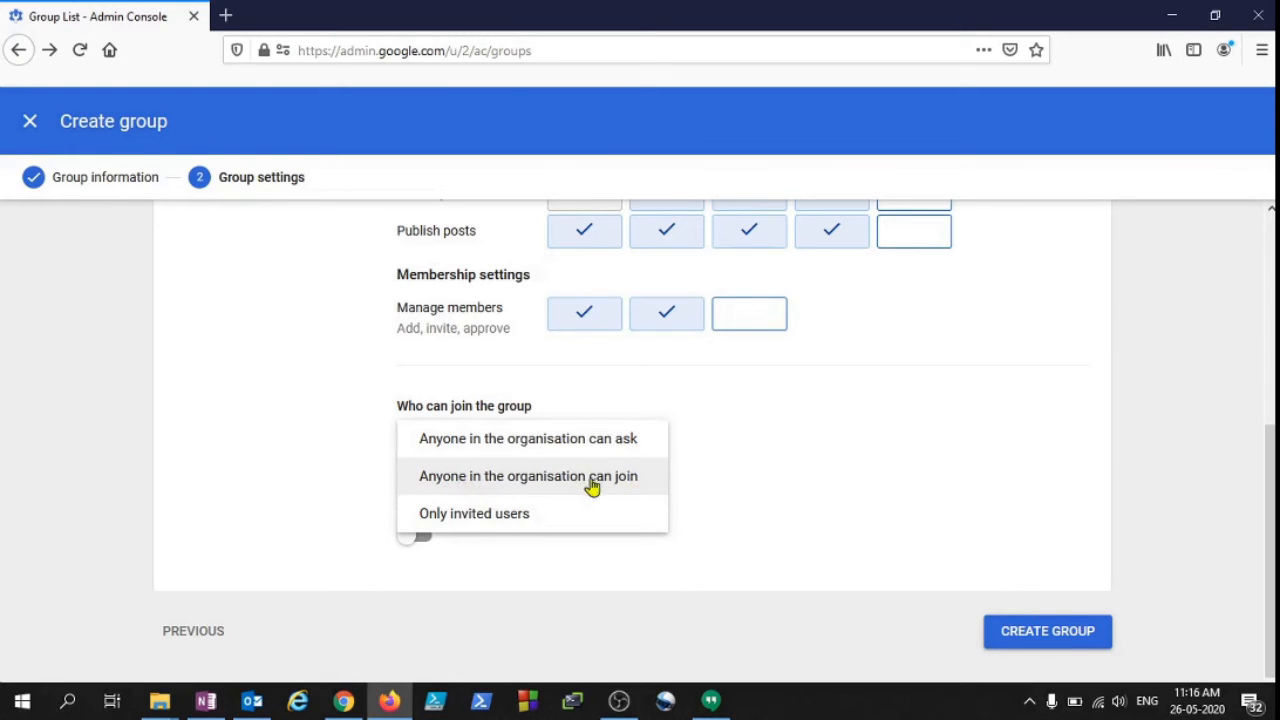
{"action": "left_click", "coordinate": [609, 447]}
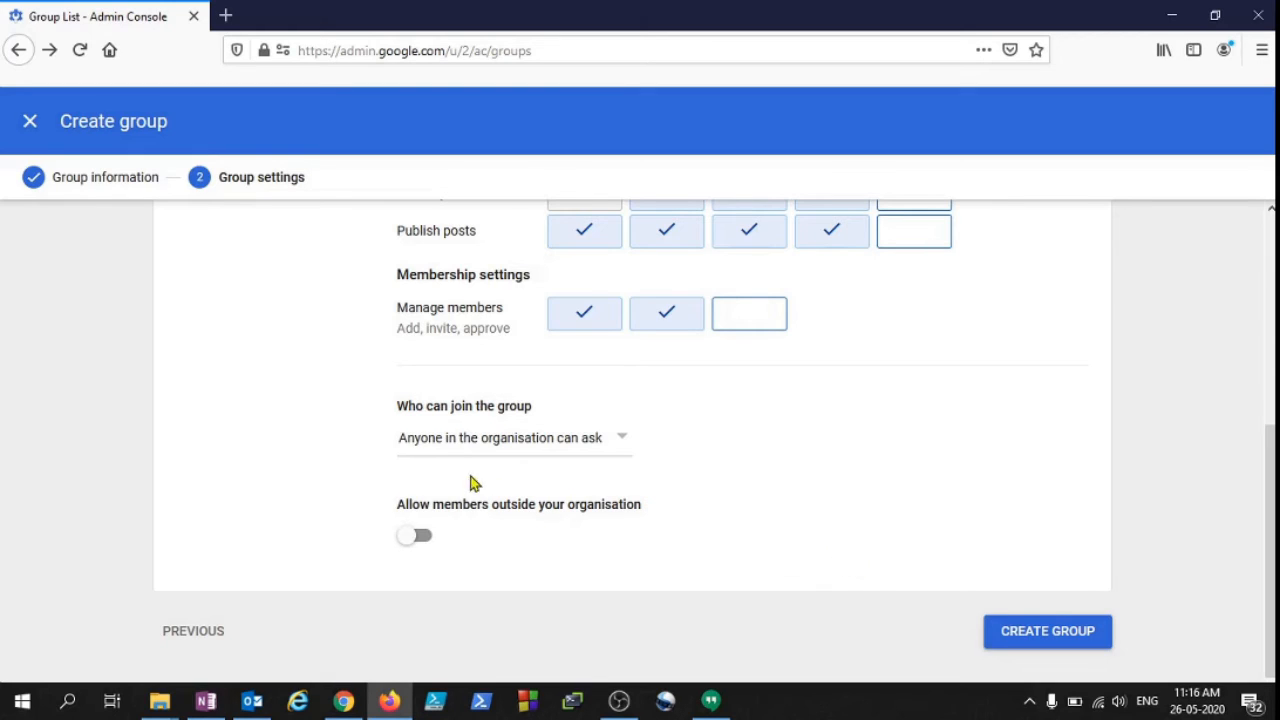
{"action": "left_click", "coordinate": [1074, 634]}
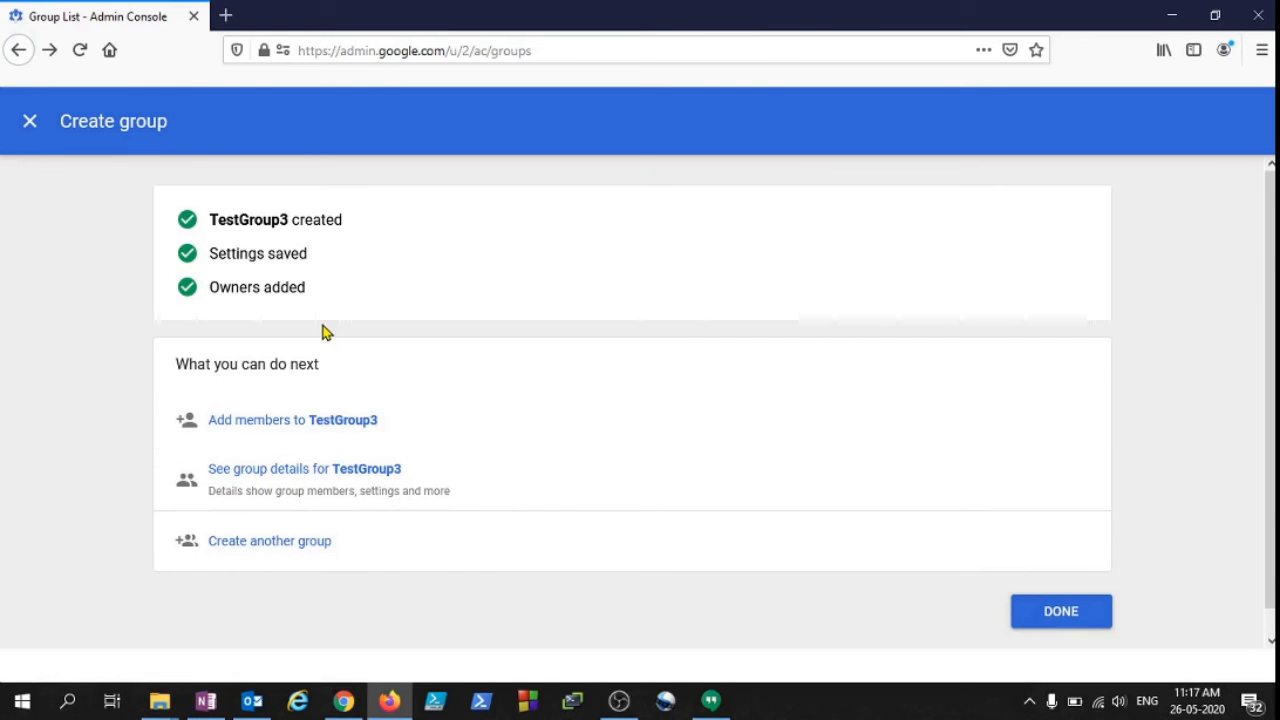
- Add Test User1, Test User3 and Test User2 as members of TestGroup3
{"action": "left_click", "coordinate": [281, 421]}
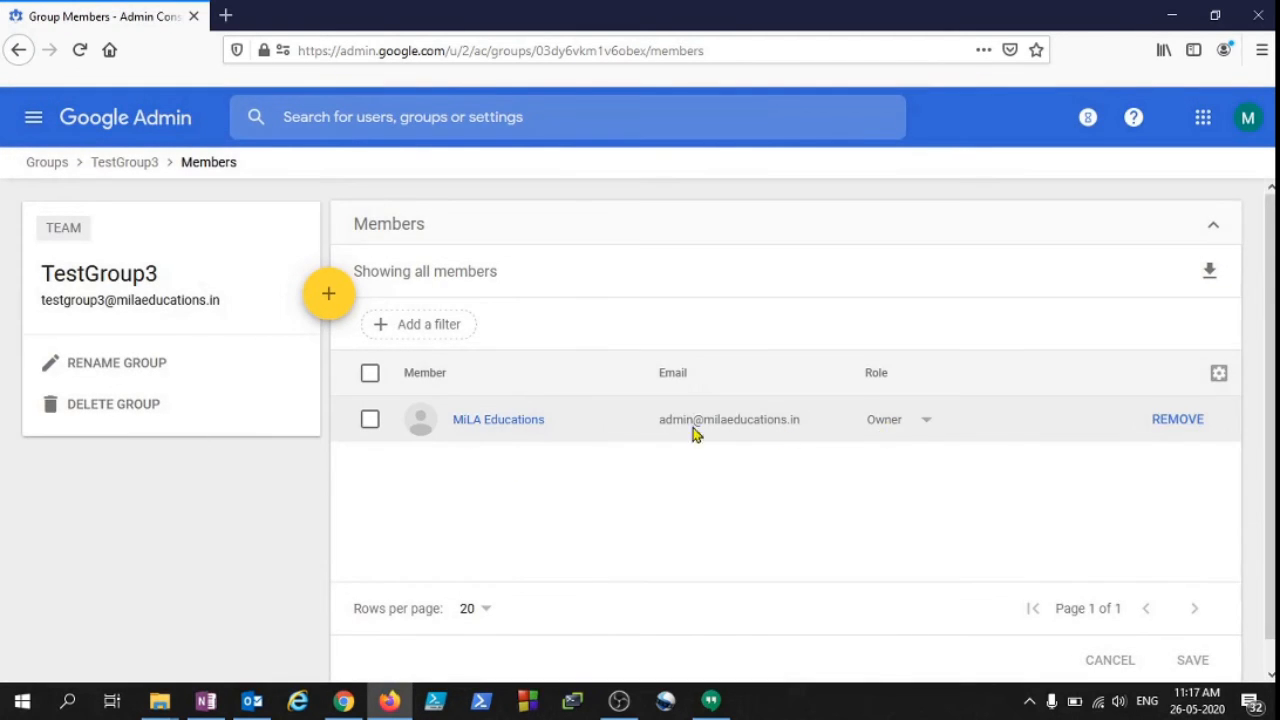
{"action": "left_click", "coordinate": [328, 295]}
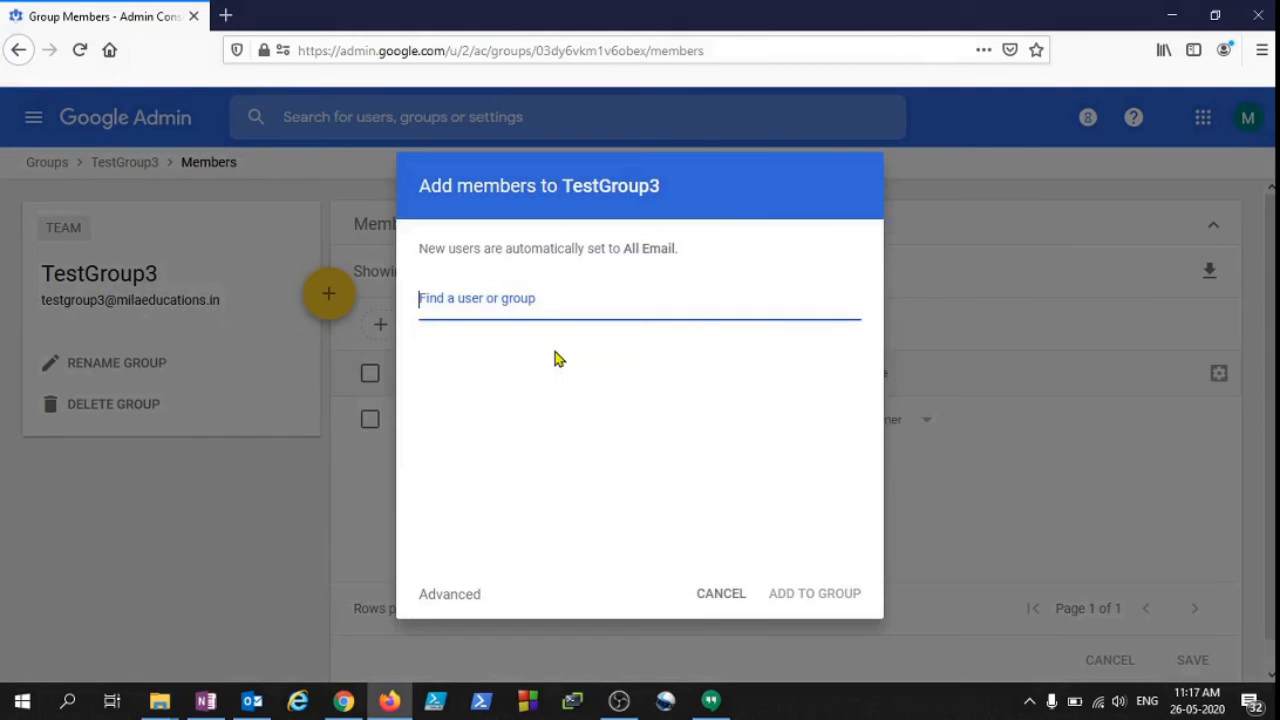
{"action": "type", "text": "test"}
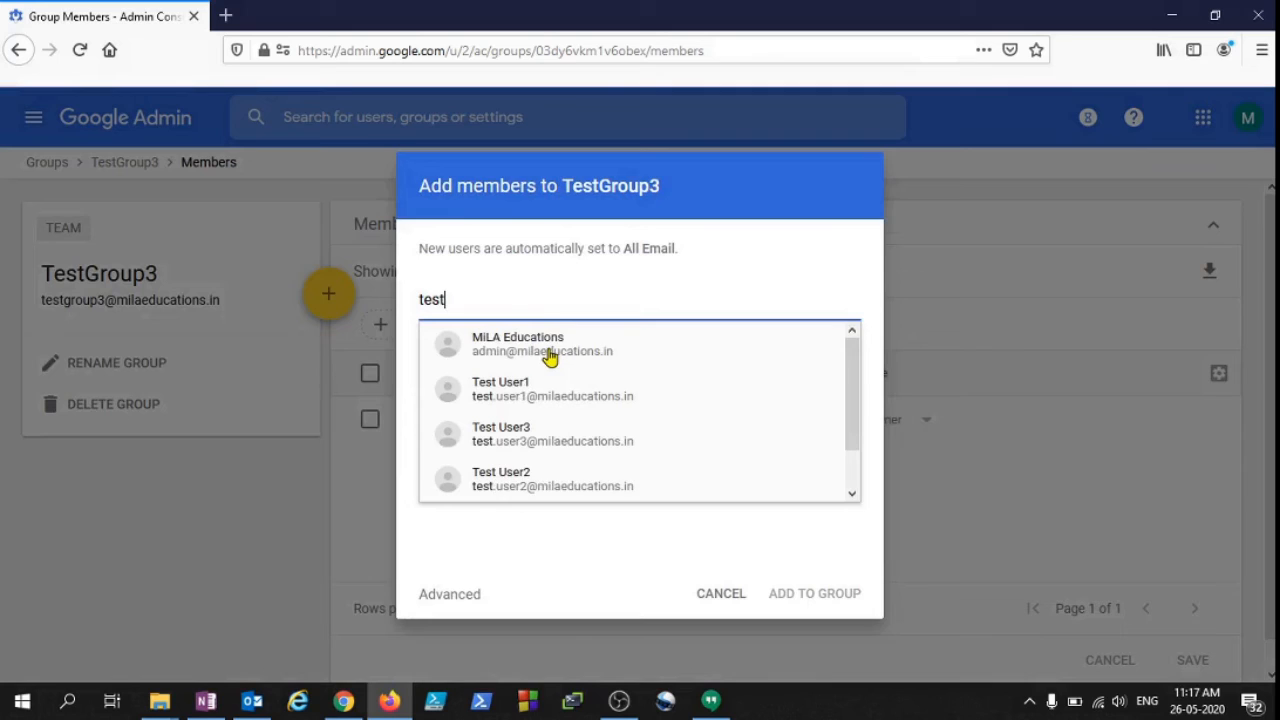
{"action": "left_click", "coordinate": [556, 408]}
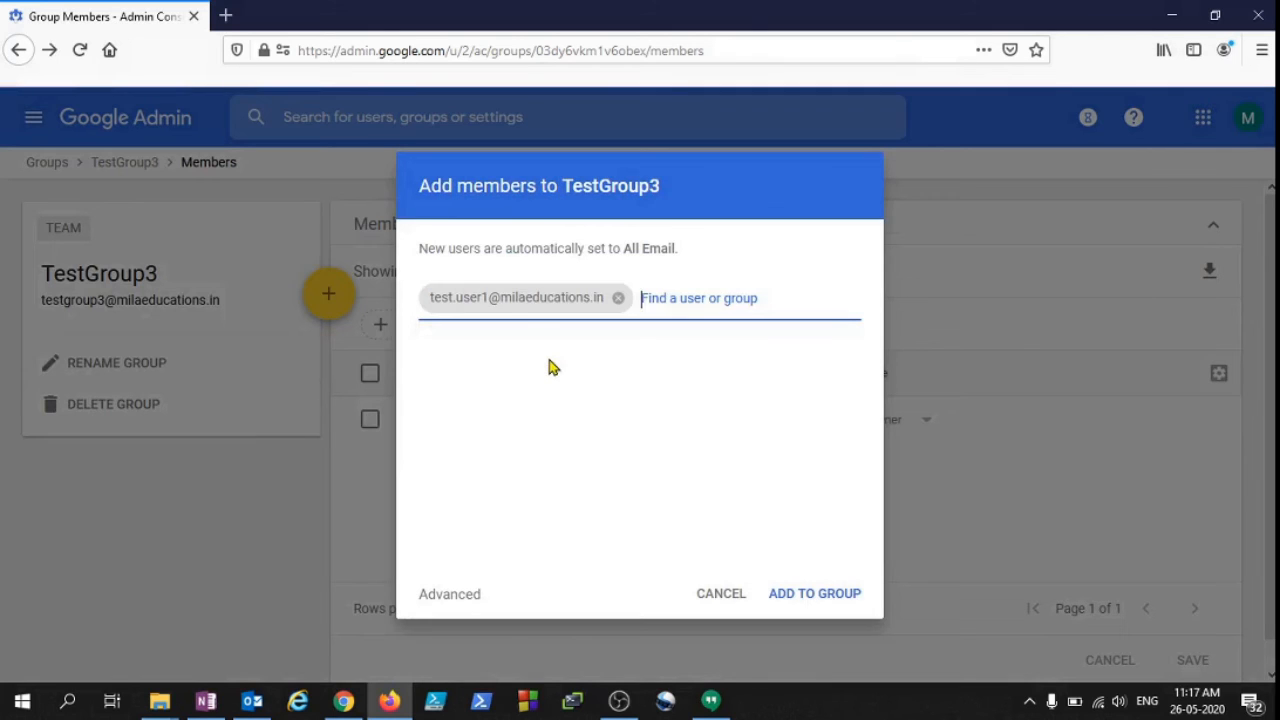
{"action": "type", "text": "test"}
{"action": "left_click", "coordinate": [554, 436]}
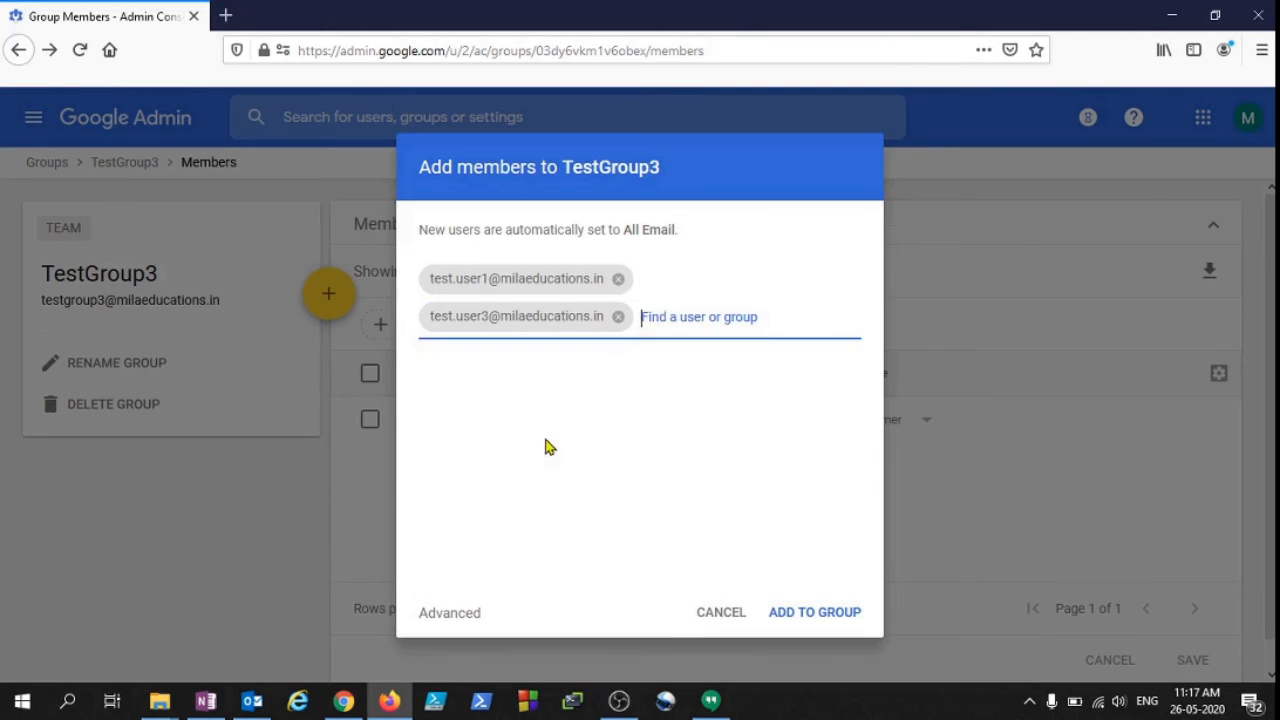
{"action": "type", "text": "test"}
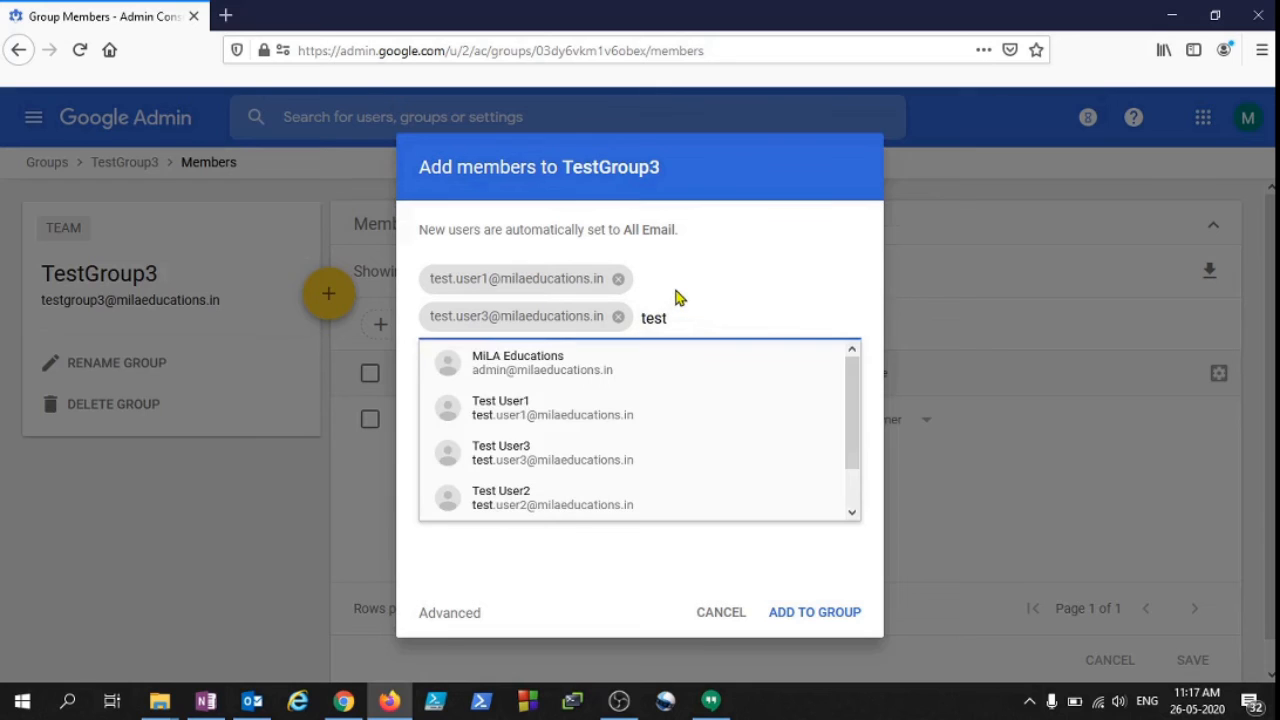
{"action": "left_click", "coordinate": [543, 500]}
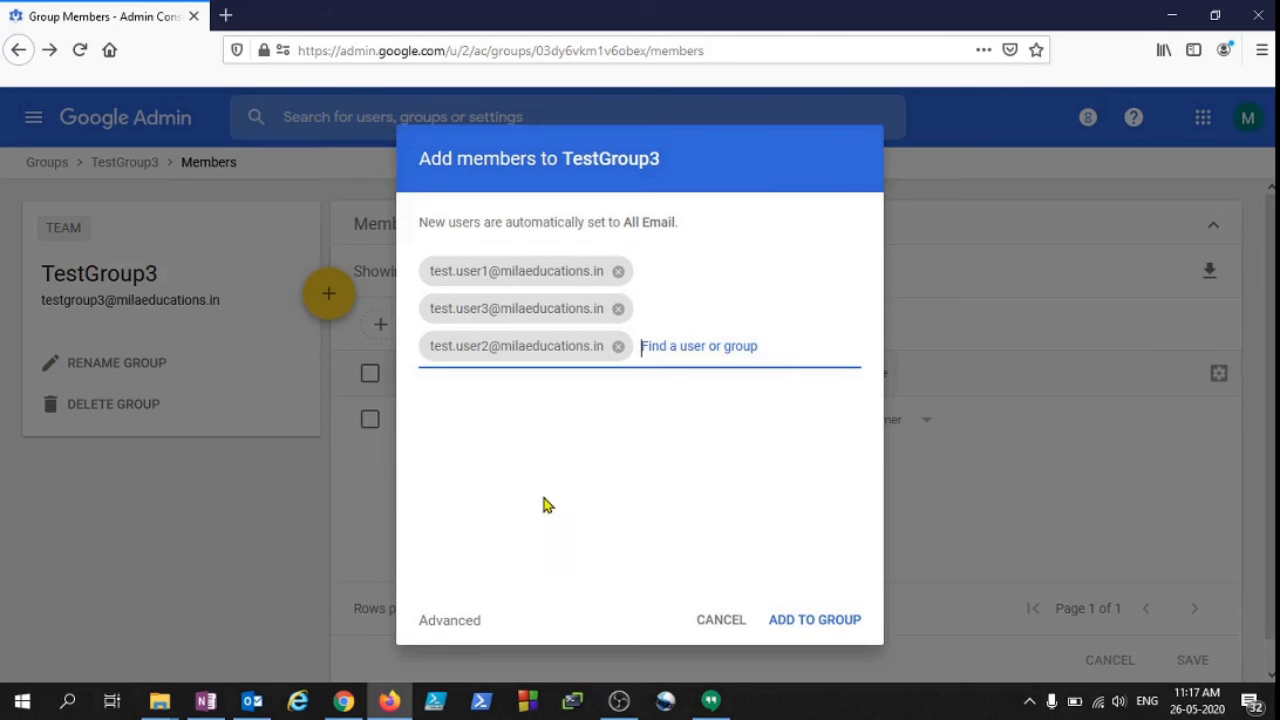
{"action": "left_click", "coordinate": [849, 622]}
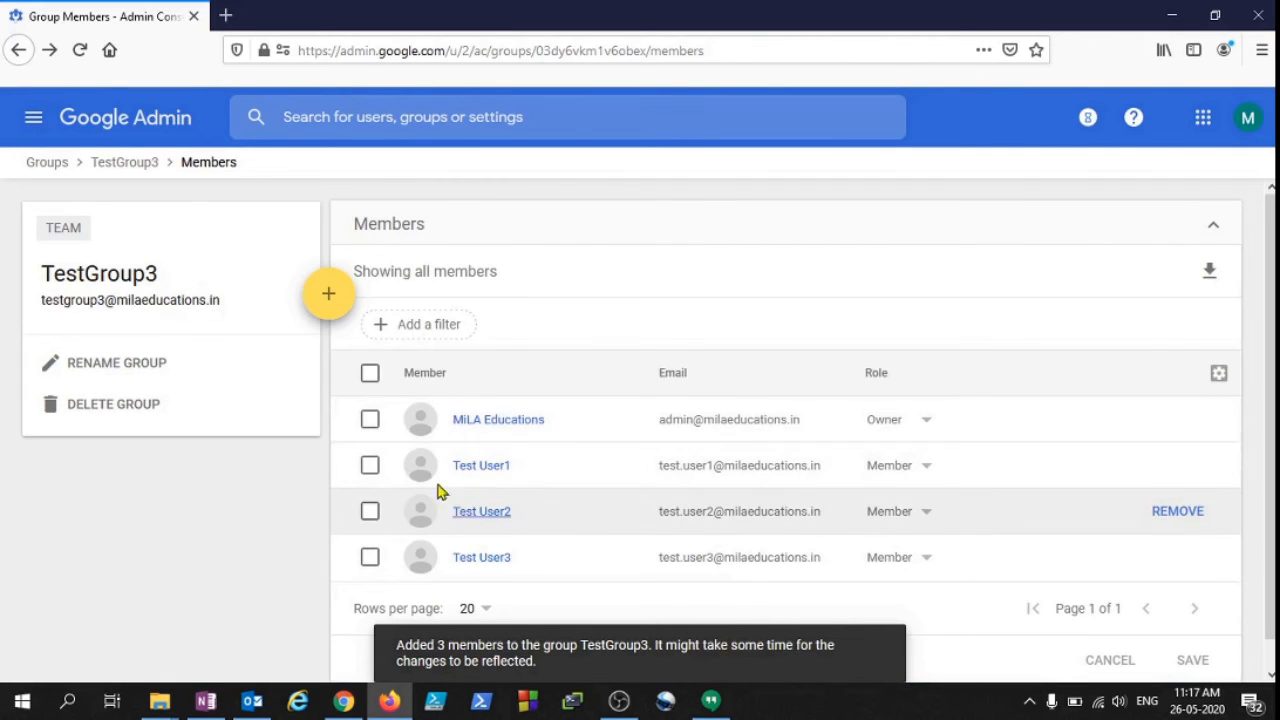
{"action": "left_click_drag", "start_coordinate": [41, 300], "coordinate": [230, 305]}
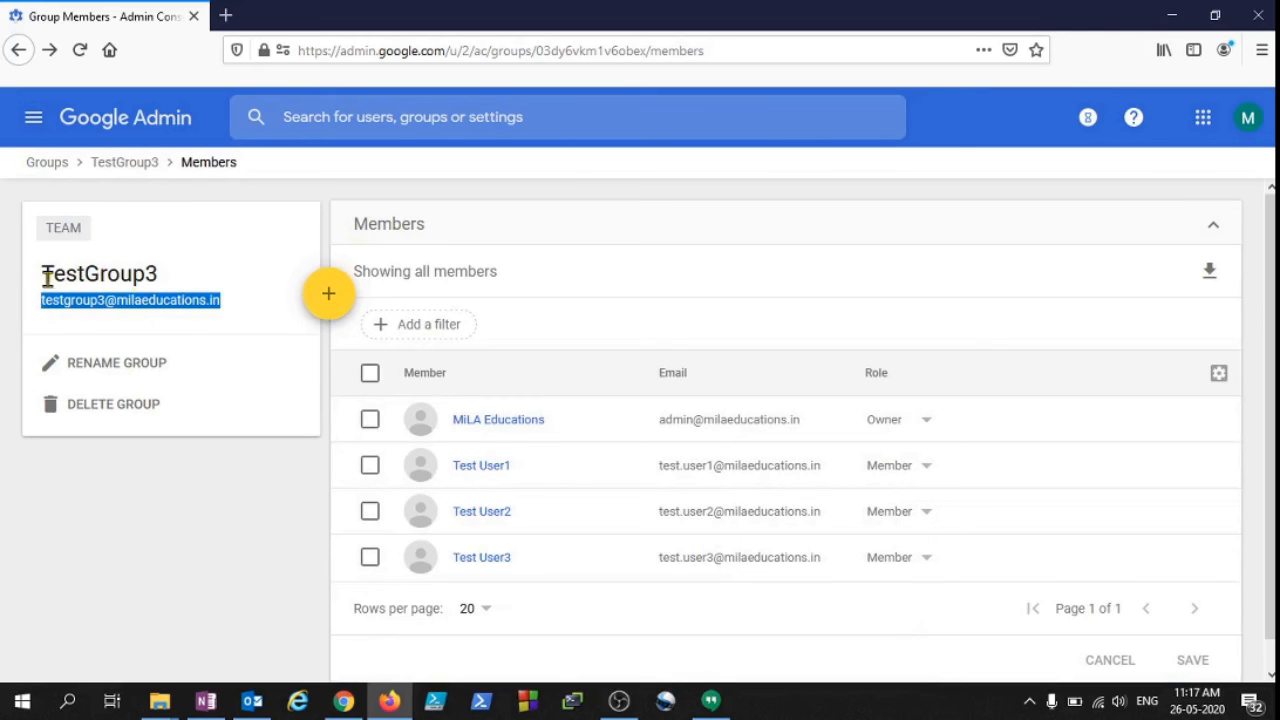
{"action": "left_click_drag", "start_coordinate": [42, 273], "coordinate": [177, 303]}
{"action": "left_click", "coordinate": [177, 303]}
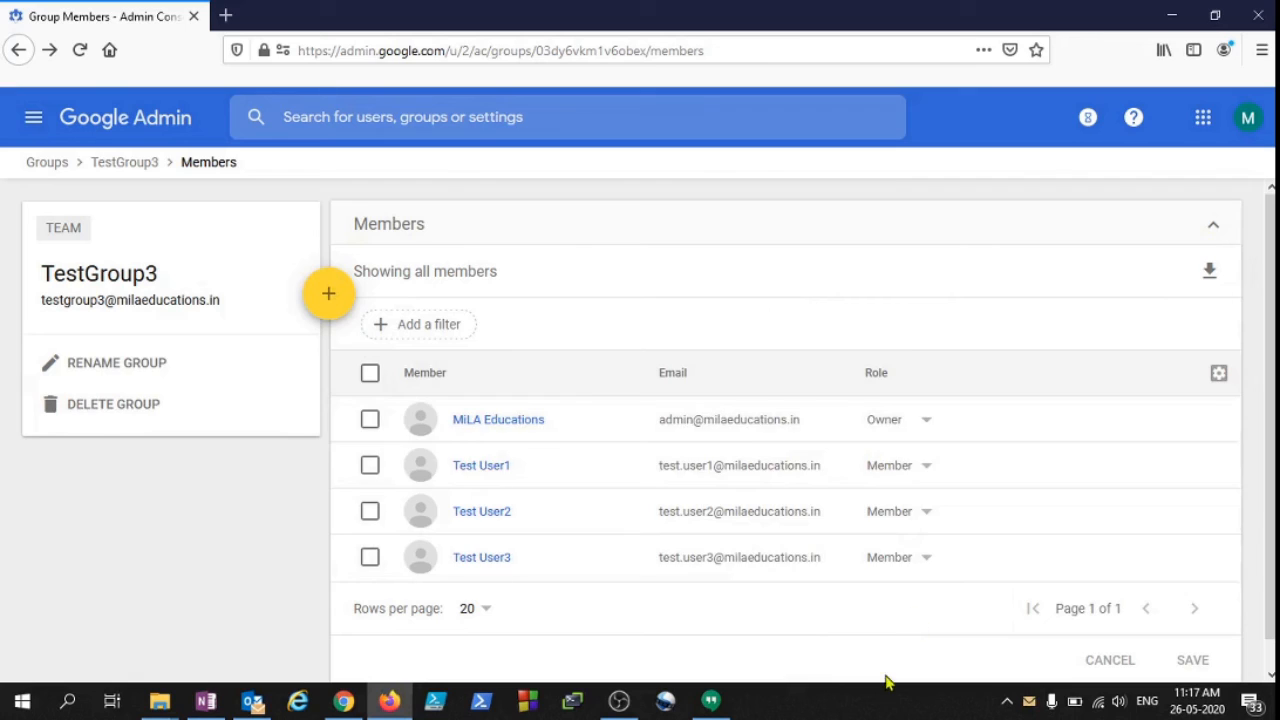
- Examine the column sets and file formats offered for downloading the member list, and close the options without downloading
{"action": "left_click", "coordinate": [1210, 272]}
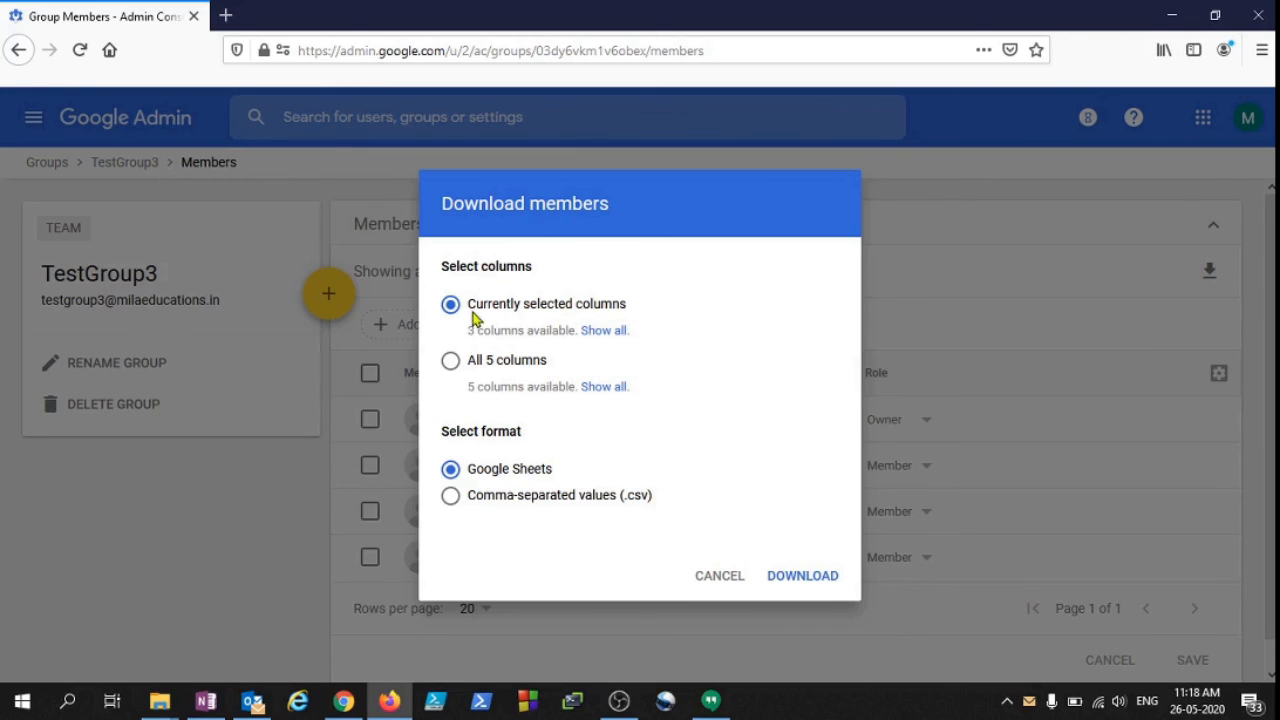
{"action": "left_click", "coordinate": [592, 335]}
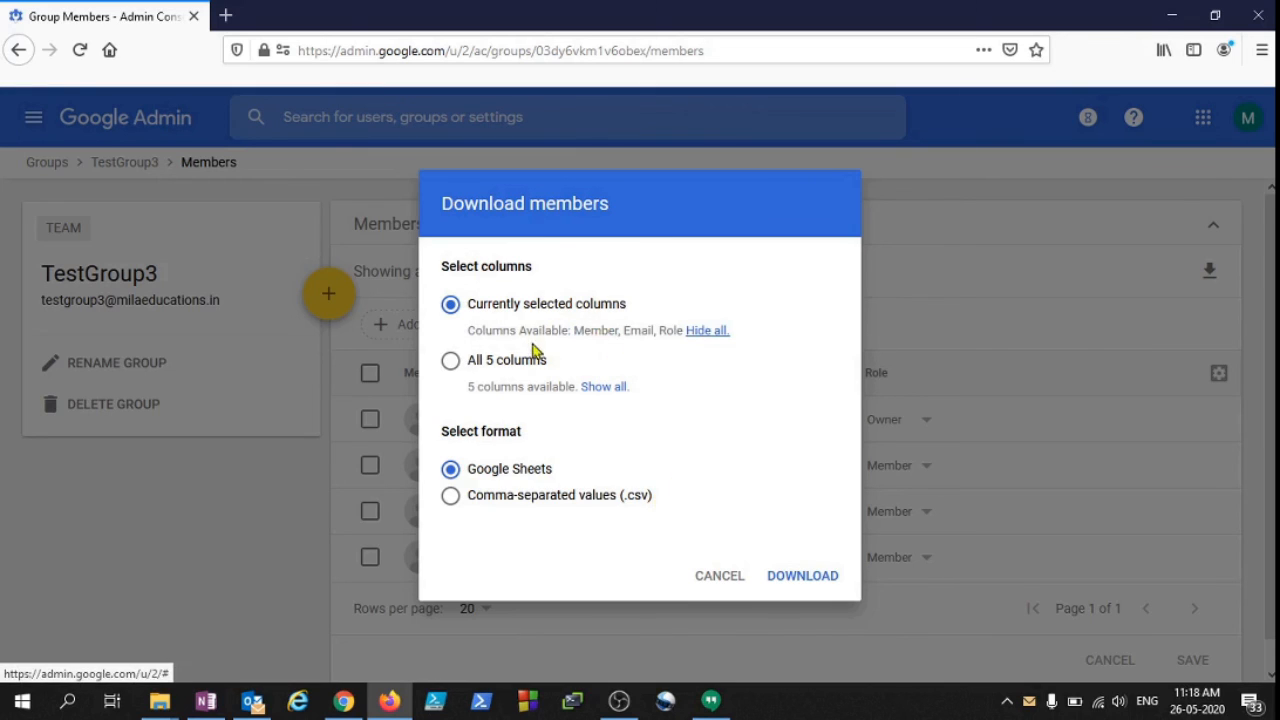
{"action": "left_click_drag", "start_coordinate": [468, 330], "coordinate": [631, 330]}
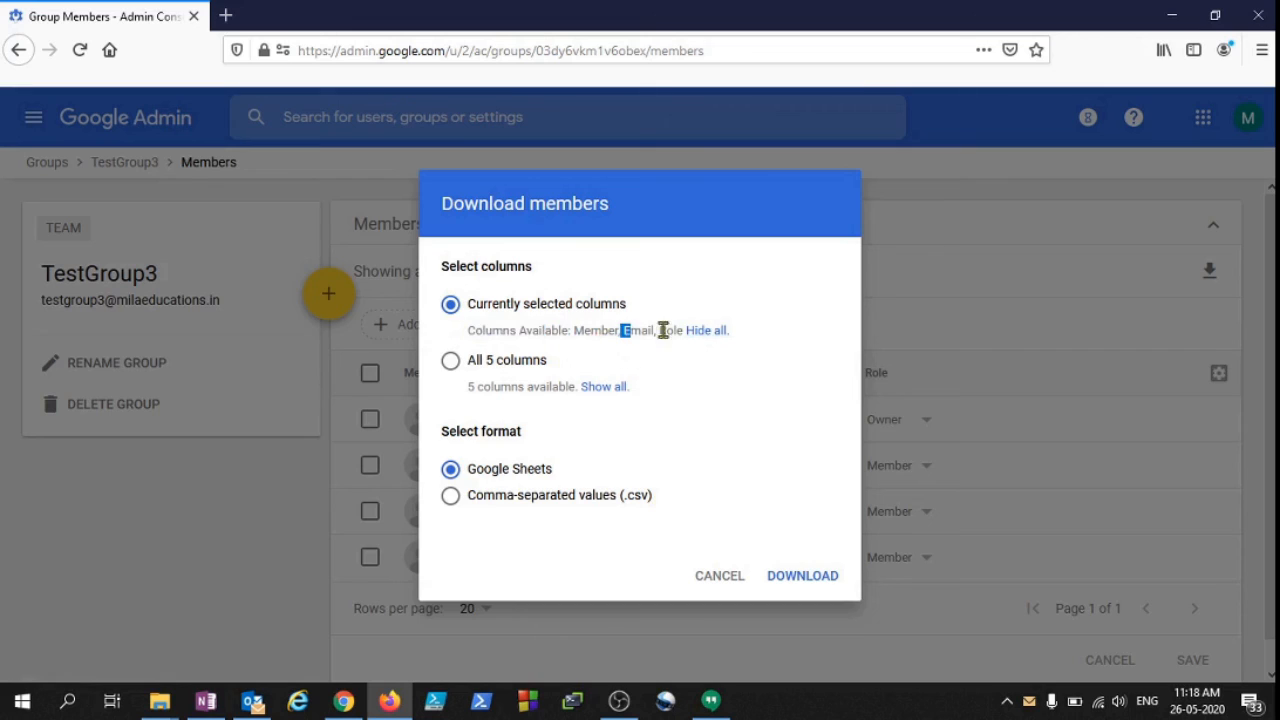
{"action": "left_click", "coordinate": [450, 360]}
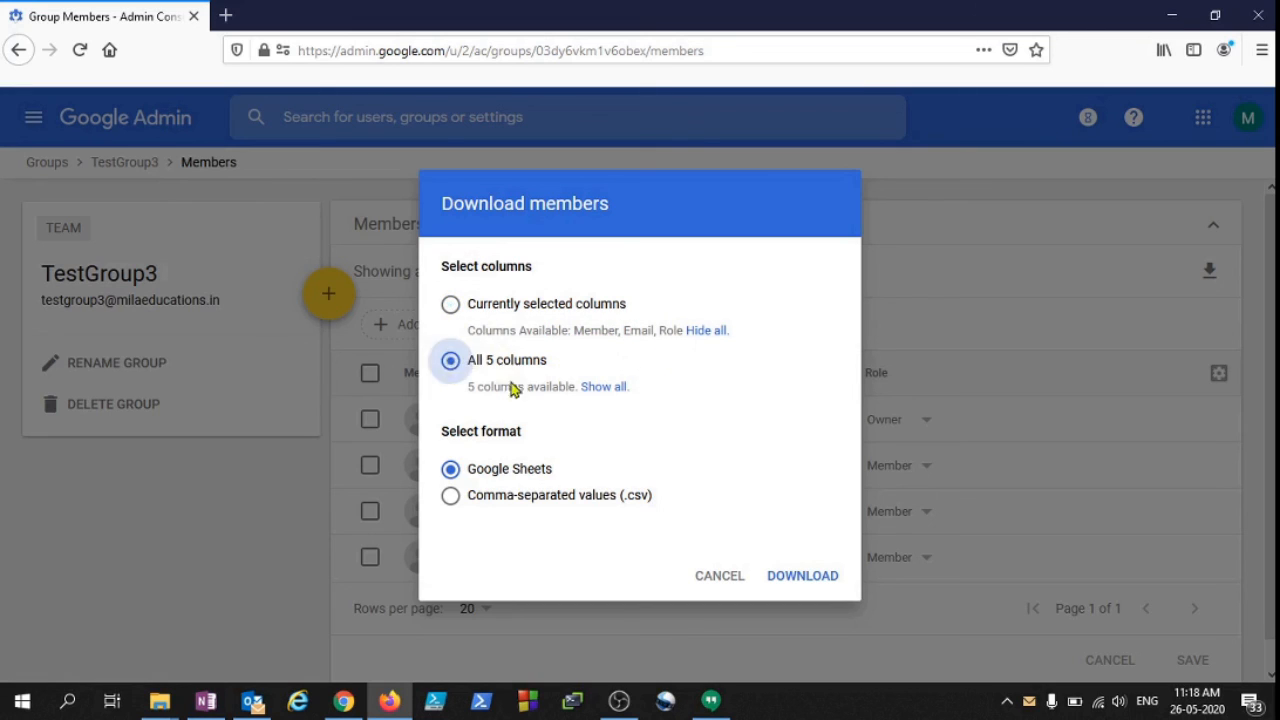
{"action": "left_click", "coordinate": [592, 387]}
{"action": "left_click_drag", "start_coordinate": [492, 376], "coordinate": [760, 372]}
{"action": "left_click", "coordinate": [785, 373]}
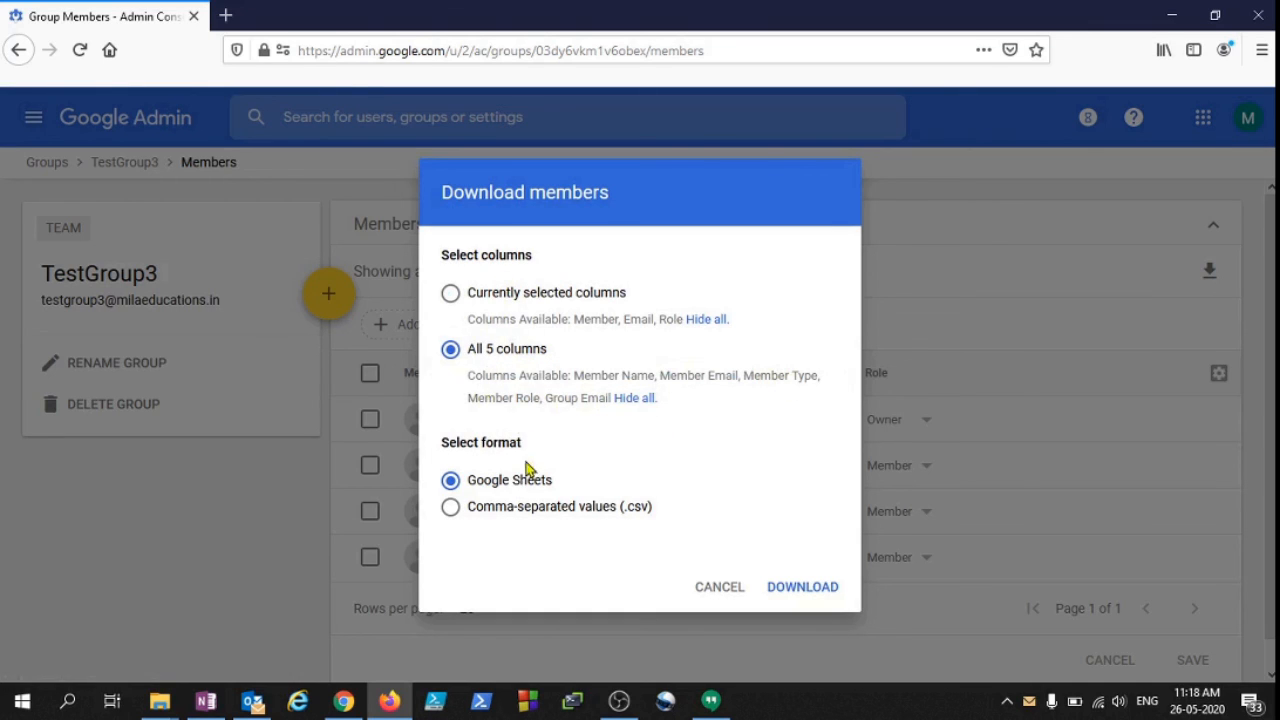
{"action": "left_click", "coordinate": [722, 590]}
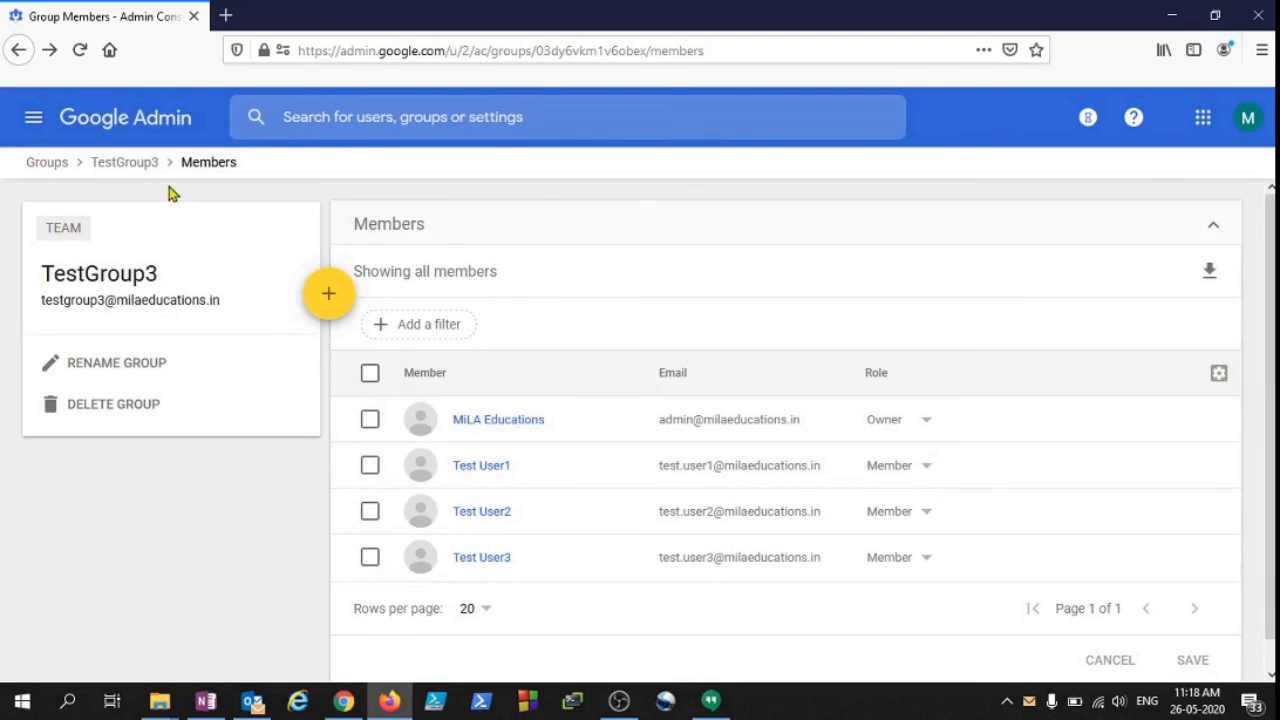
- Return to the list of all groups and go to the admin console's home page
{"action": "left_click", "coordinate": [47, 166]}
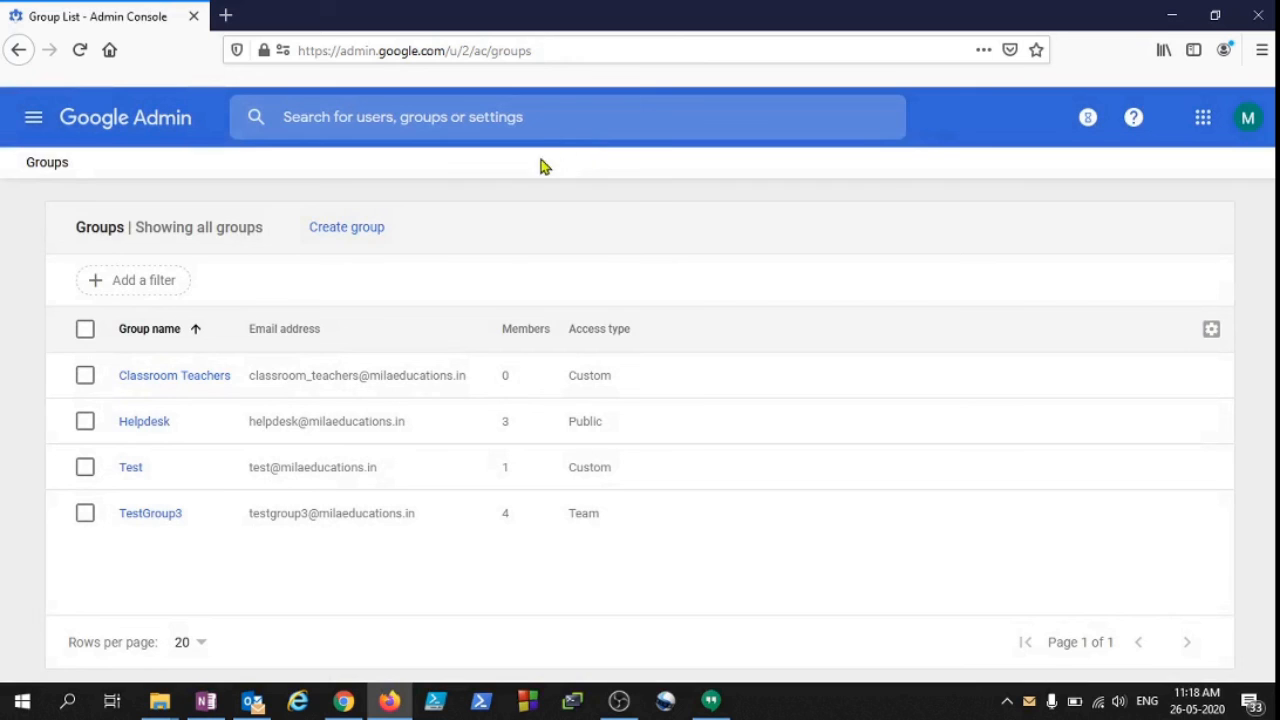
{"action": "left_click", "coordinate": [104, 124]}
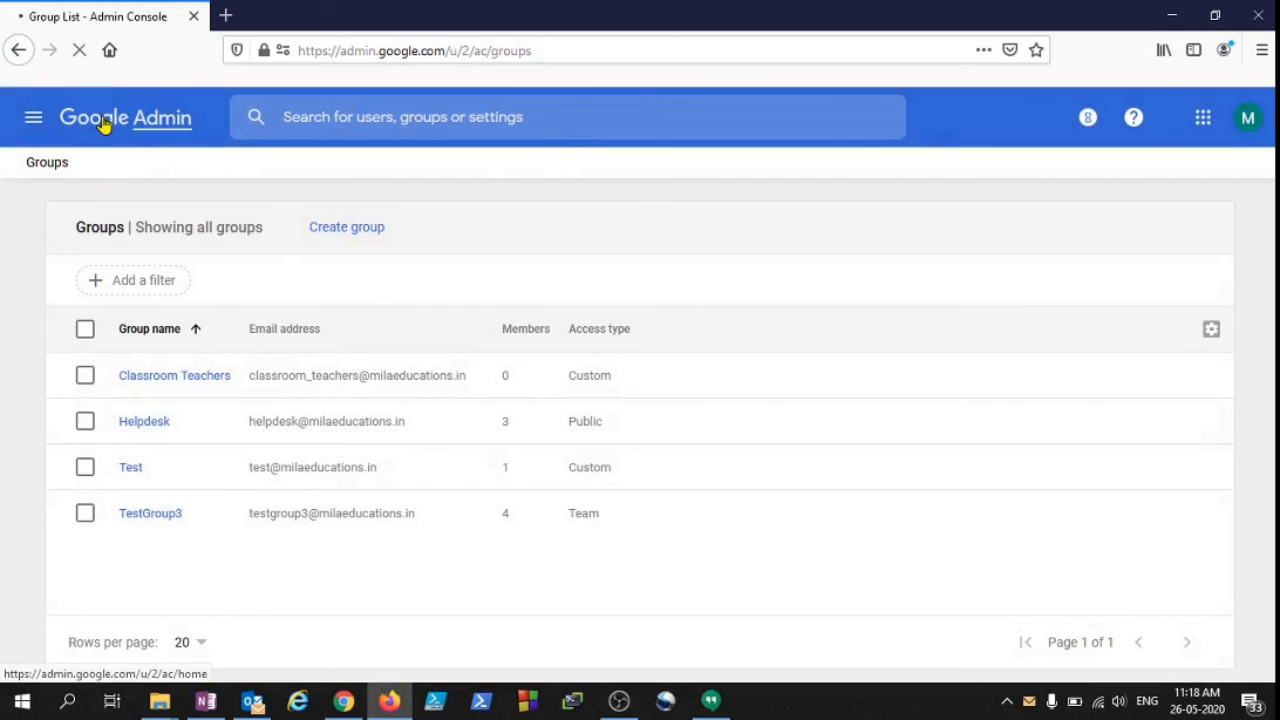